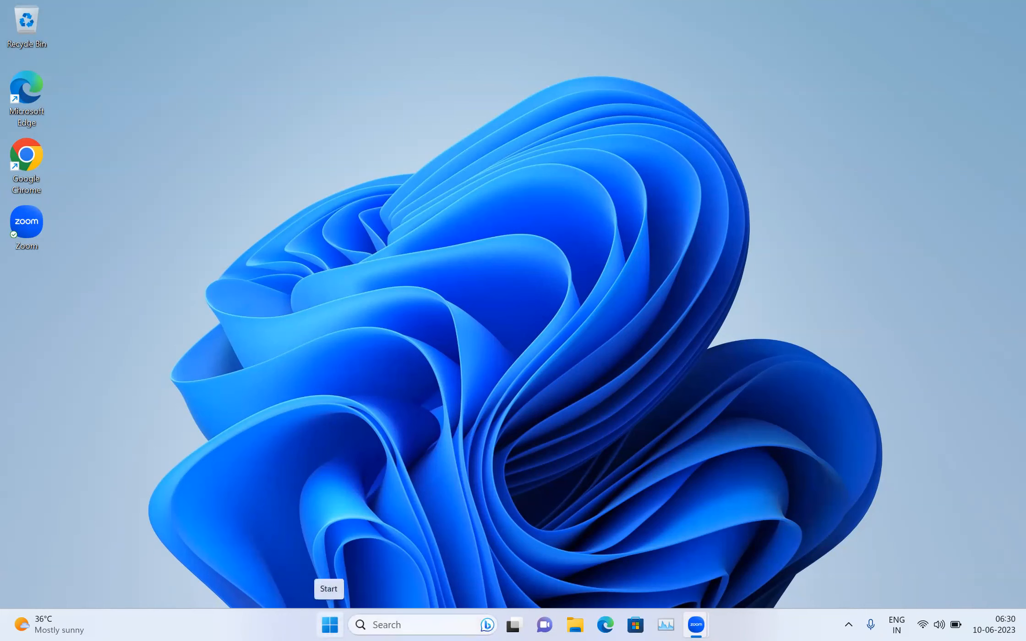
Open Disk Management in a maximized window and select the Windows (C:) partition on Disk 0.
right_click(330, 625)
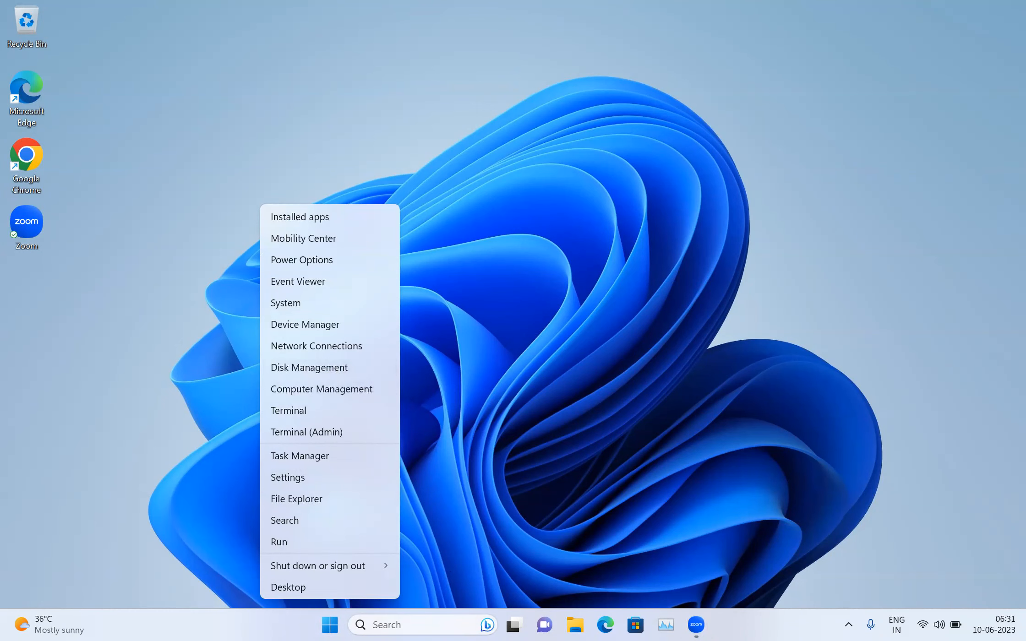
click(424, 625)
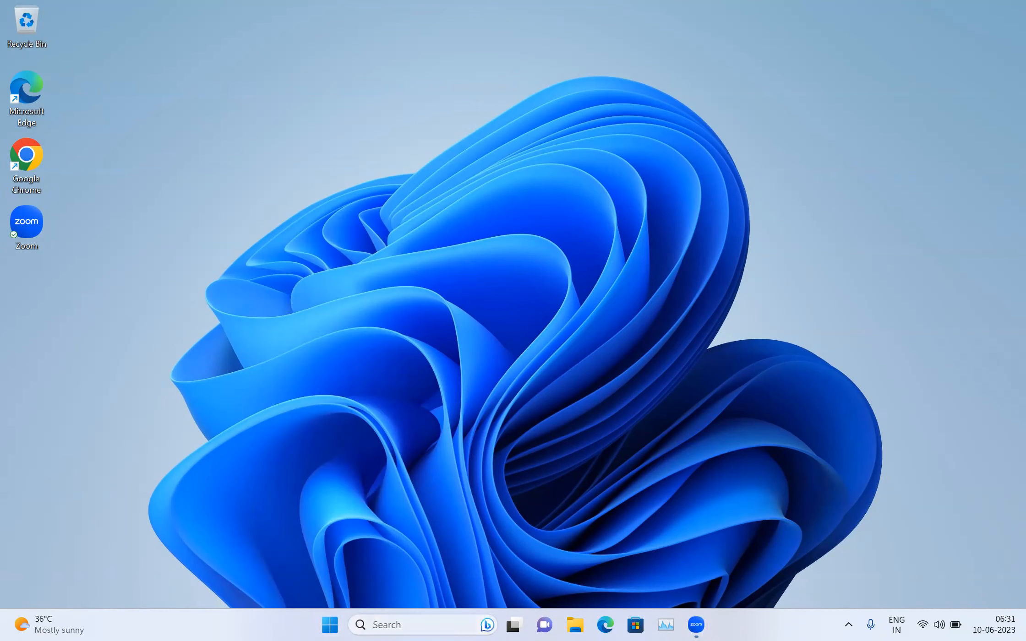
text(disk)
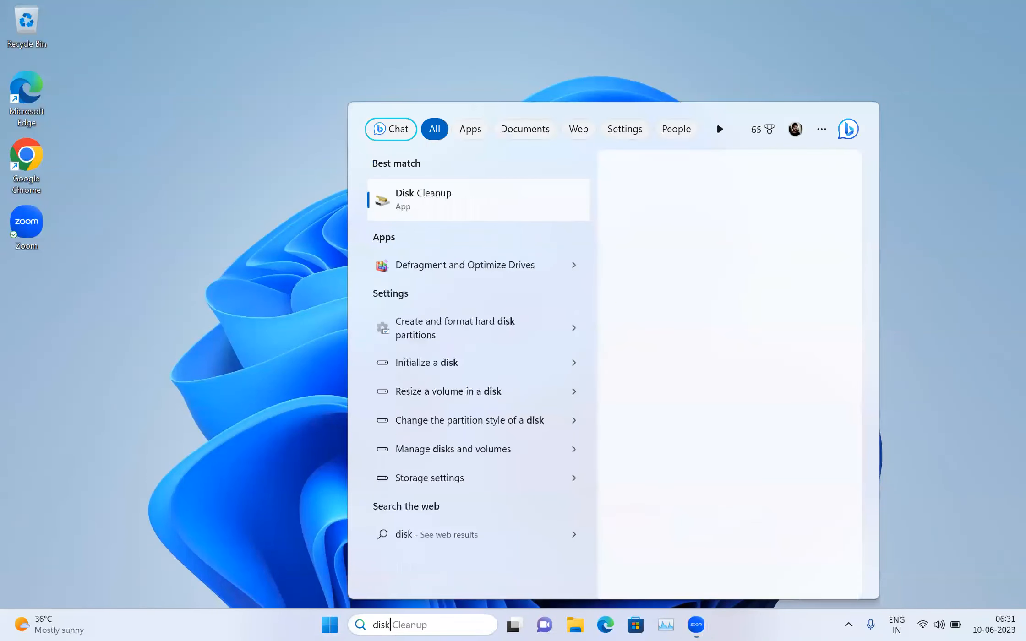
text( mana)
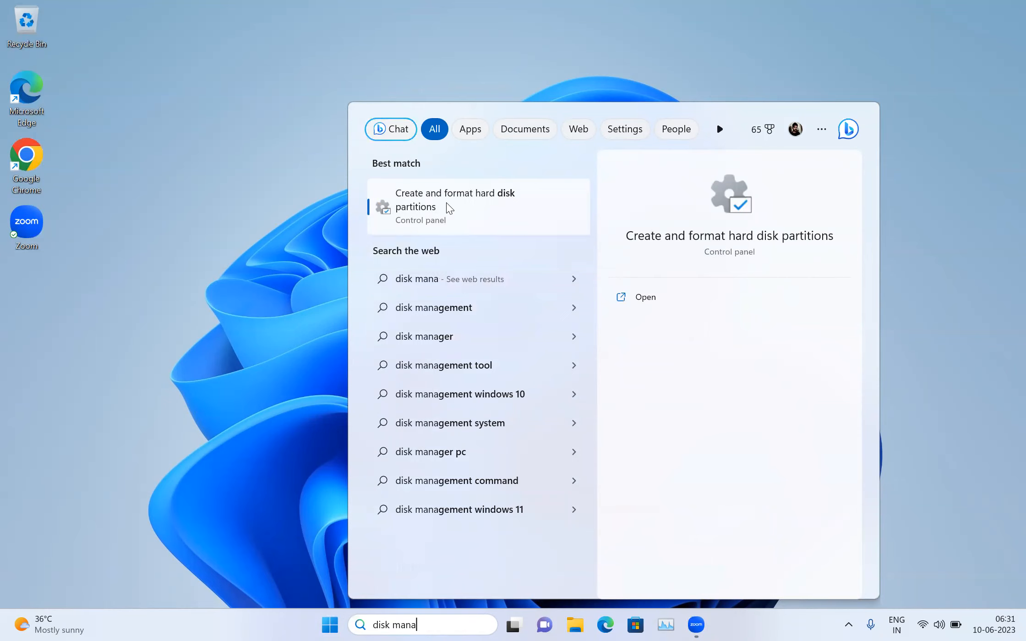
click(653, 298)
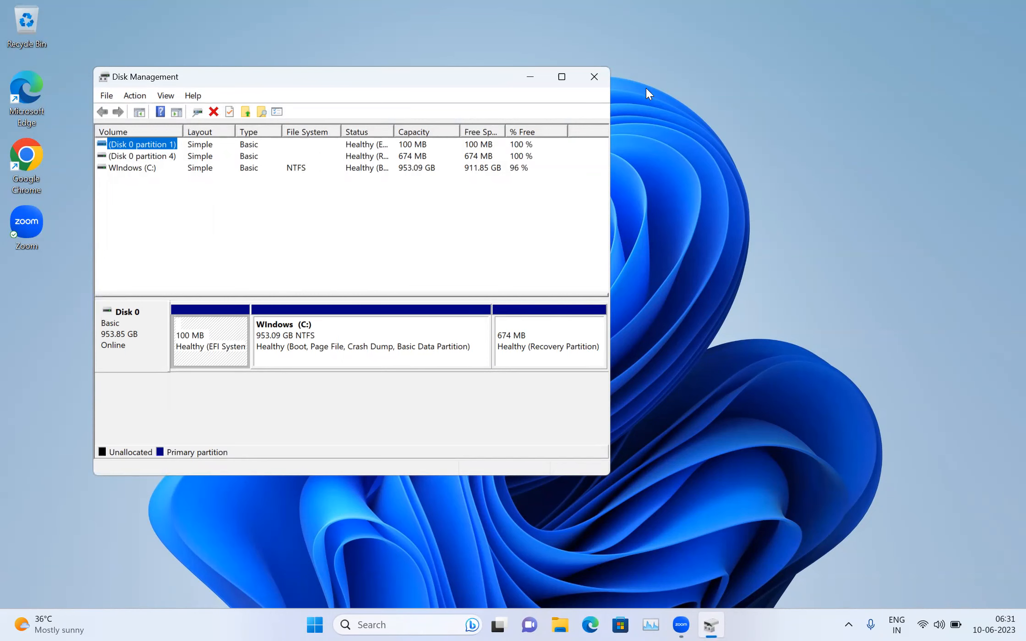
click(561, 78)
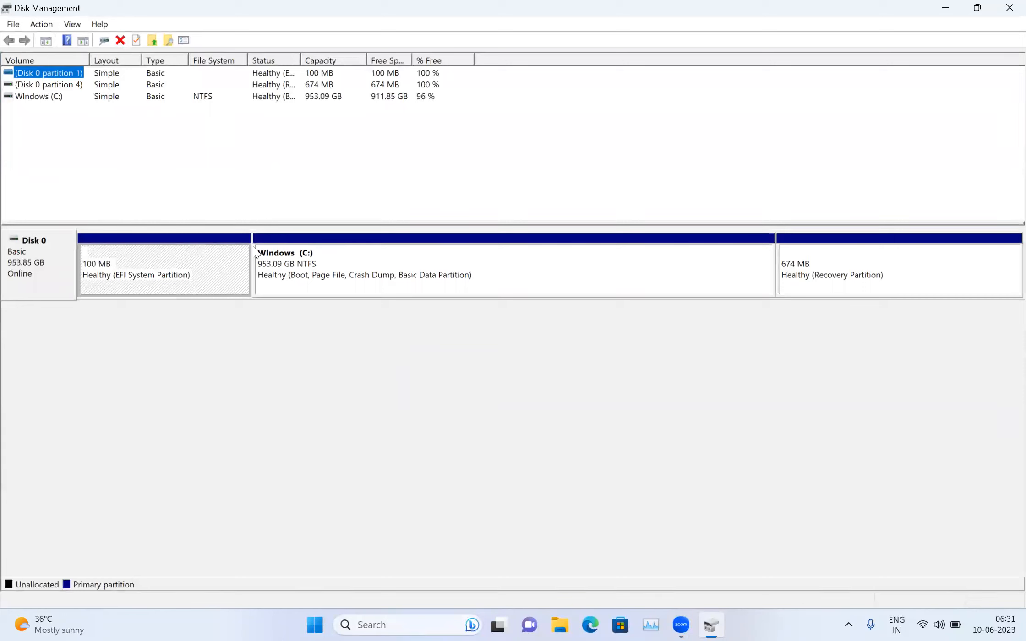
click(437, 265)
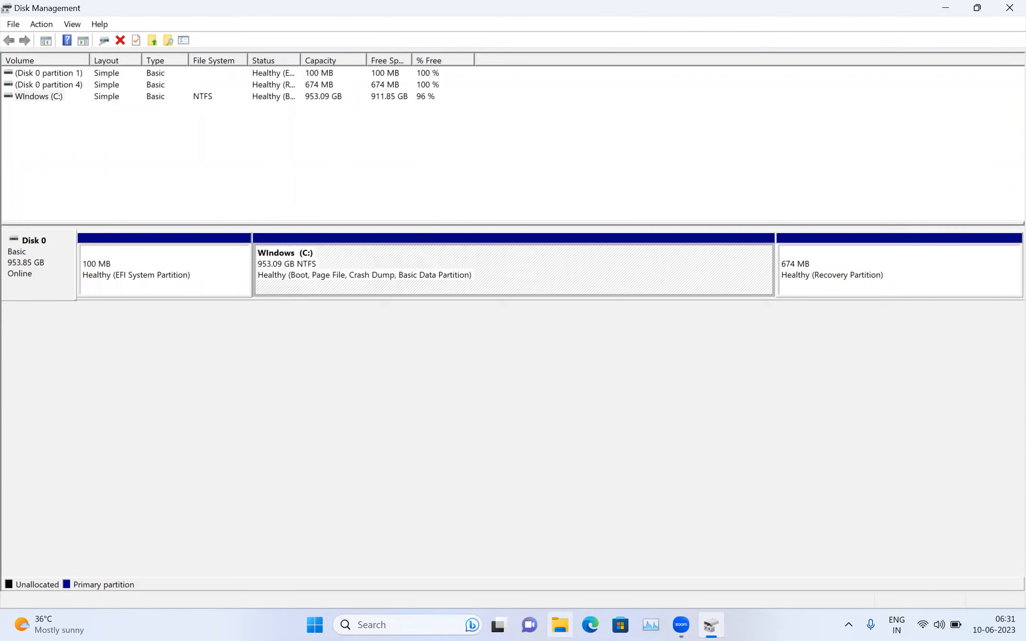
Switch to File Explorer, maximize it, and examine the drives and their capacity under This PC.
click(560, 625)
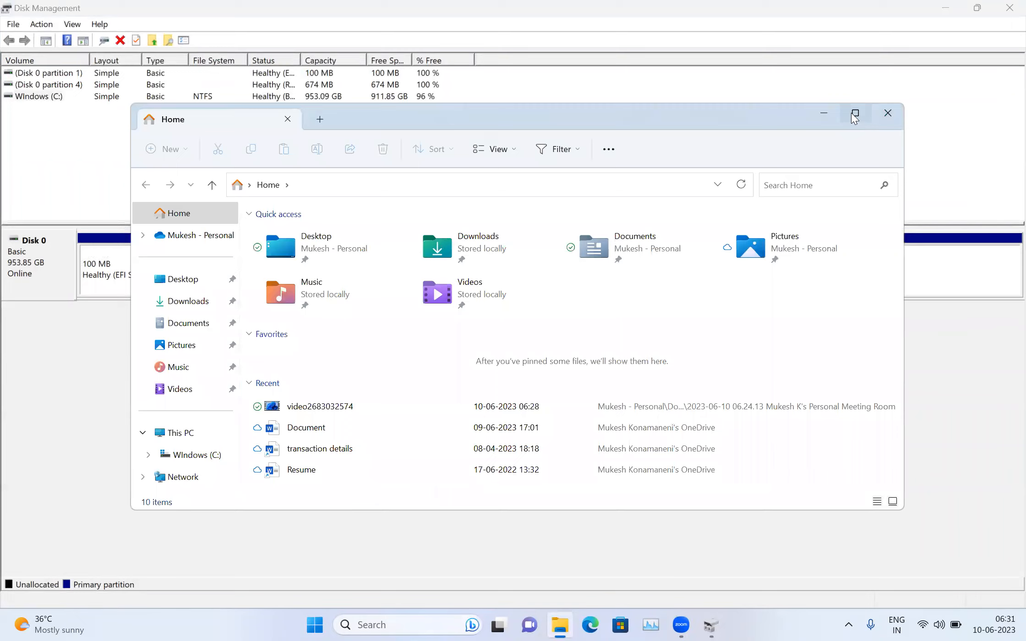
click(854, 113)
click(47, 347)
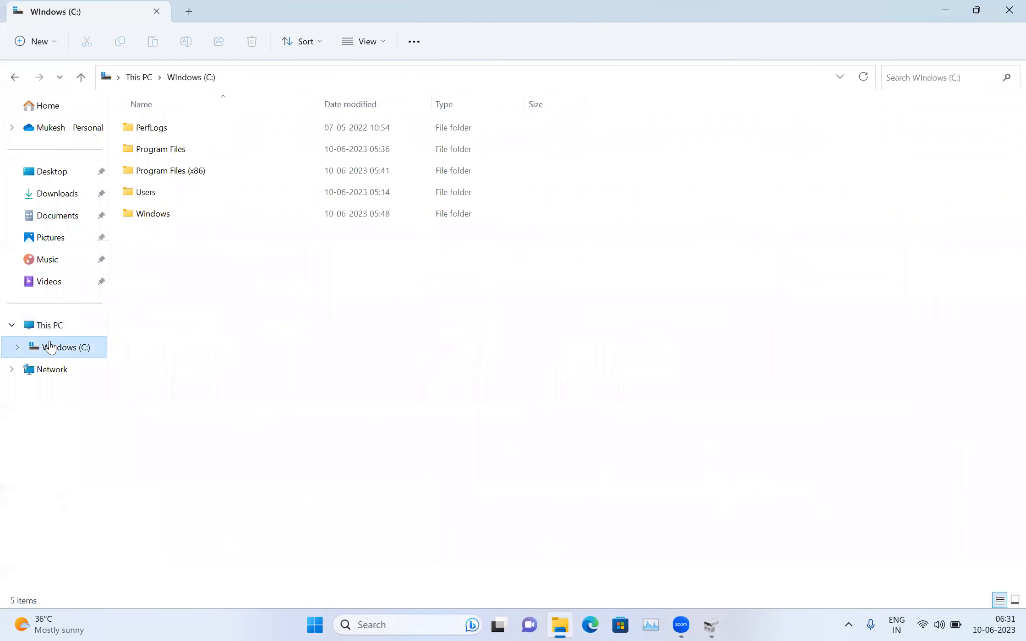
click(58, 326)
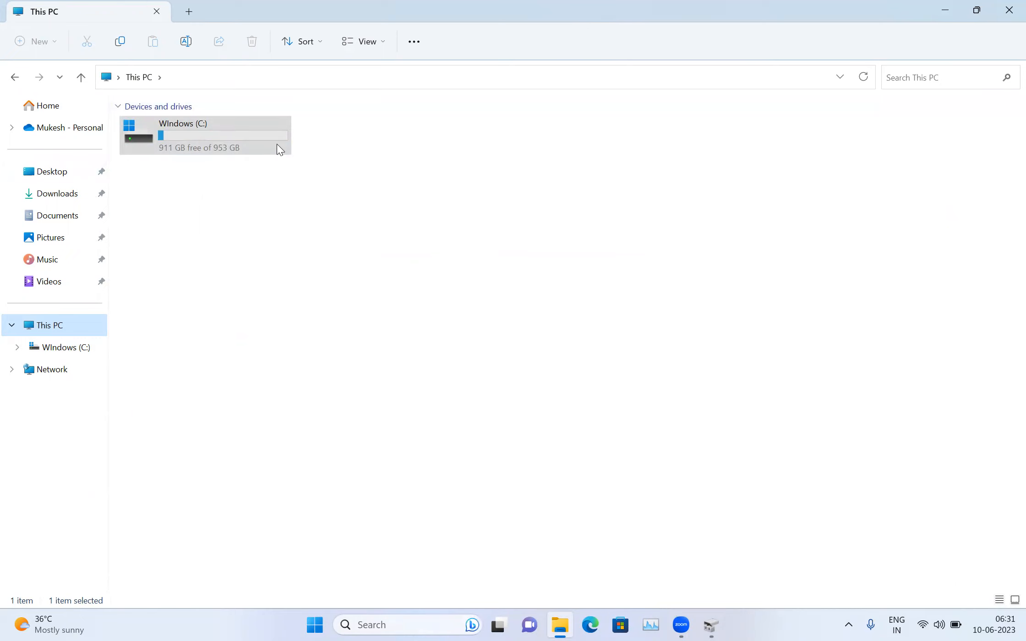
click(172, 140)
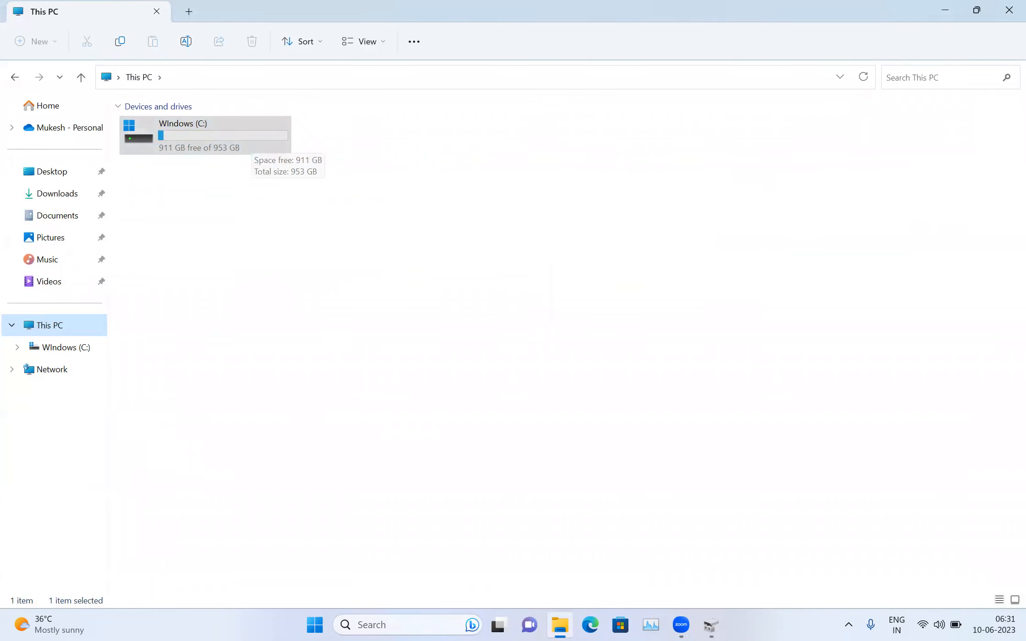
Return to Disk Management and open the Shrink Volume dialog for the Windows (C:) partition.
click(711, 625)
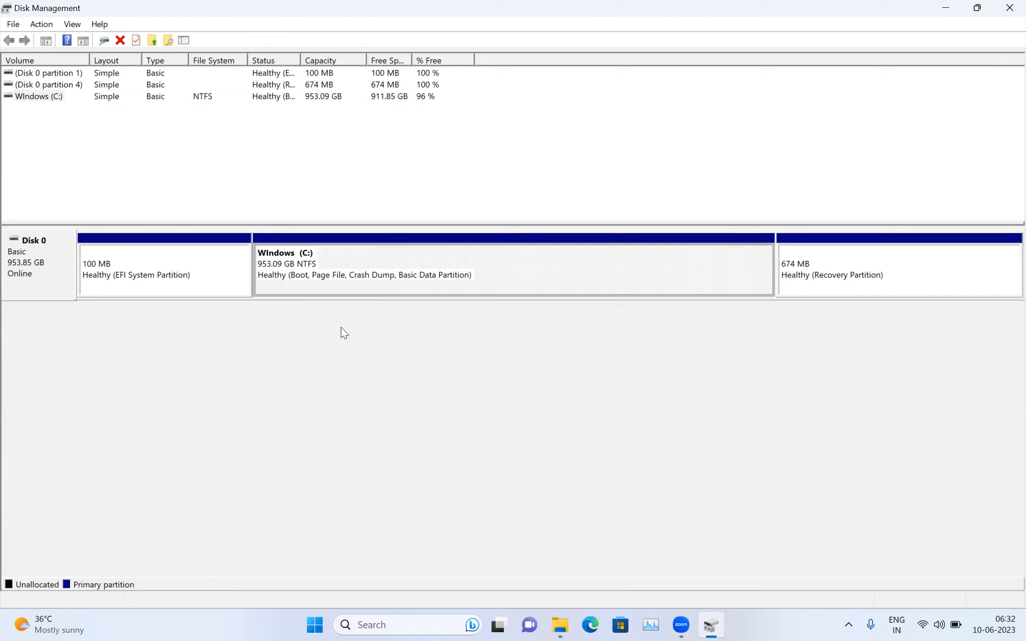
right_click(387, 260)
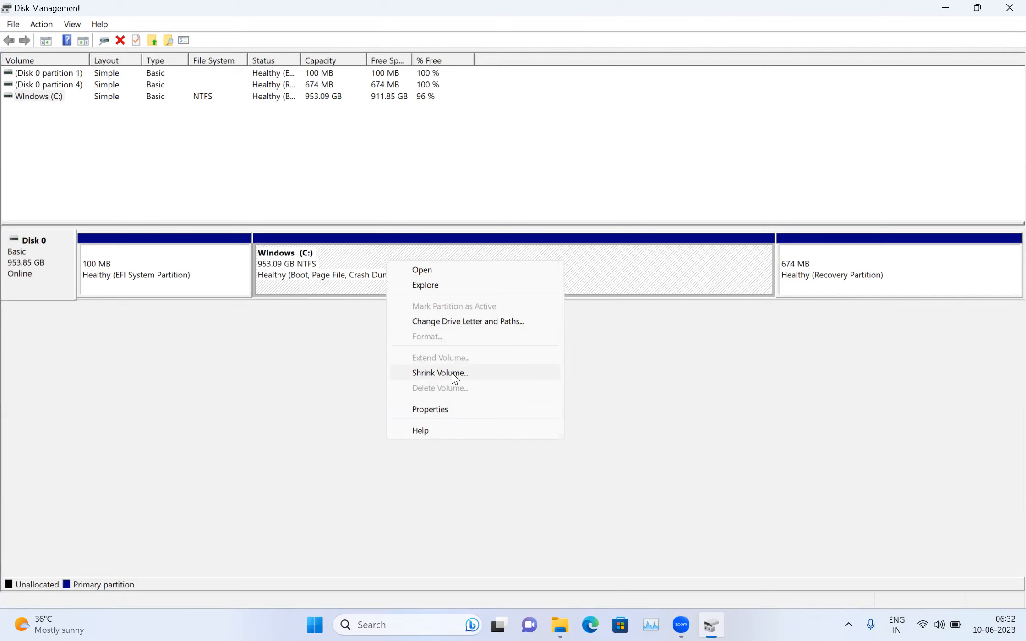
click(473, 373)
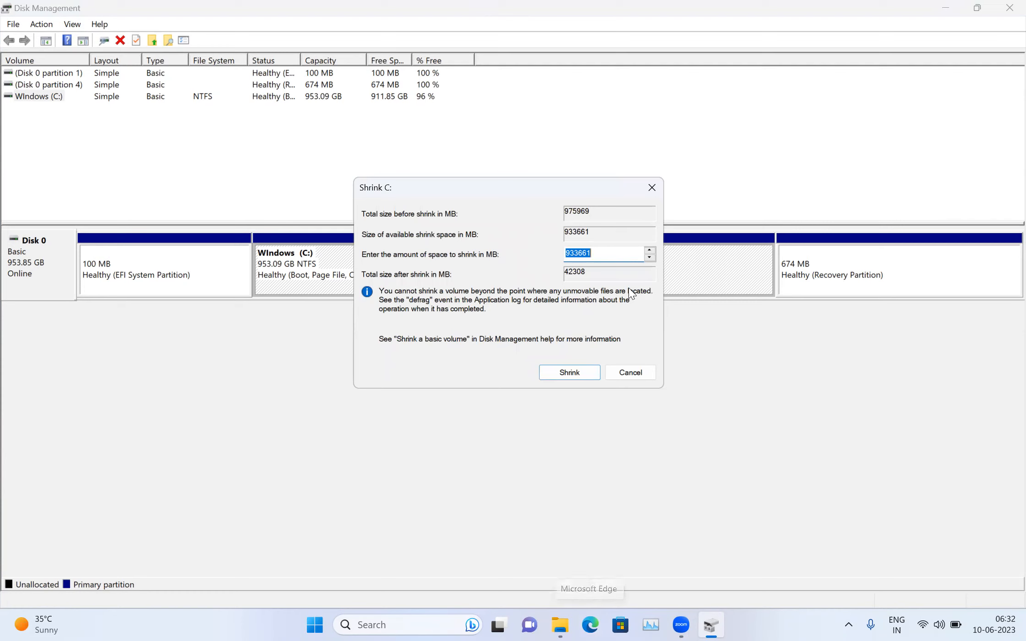
Open Calculator and convert 250 GB to megabytes by multiplying 250 by 1024.
click(399, 625)
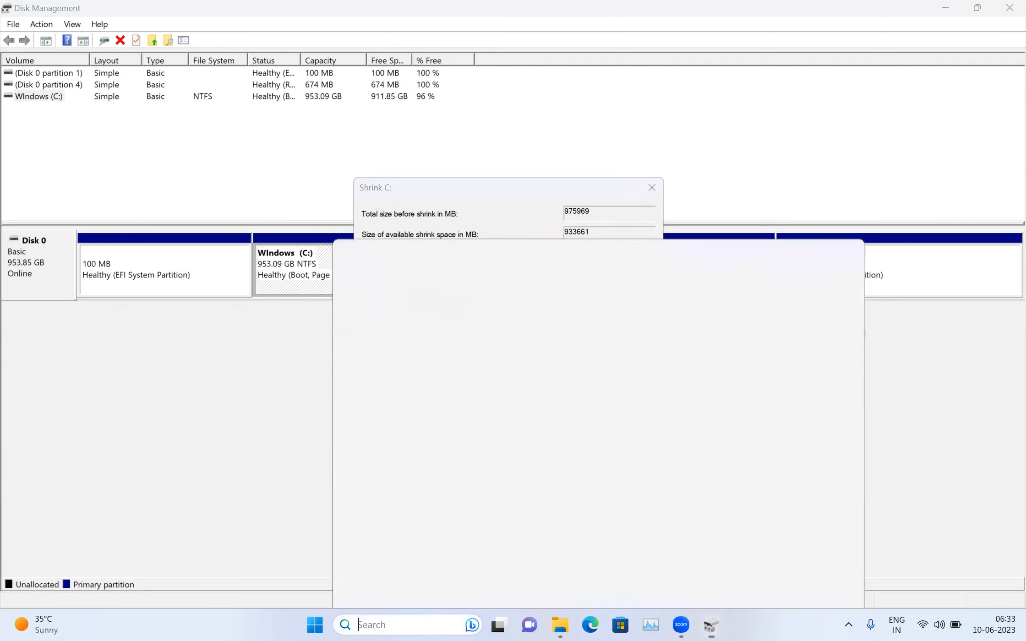
text(cal)
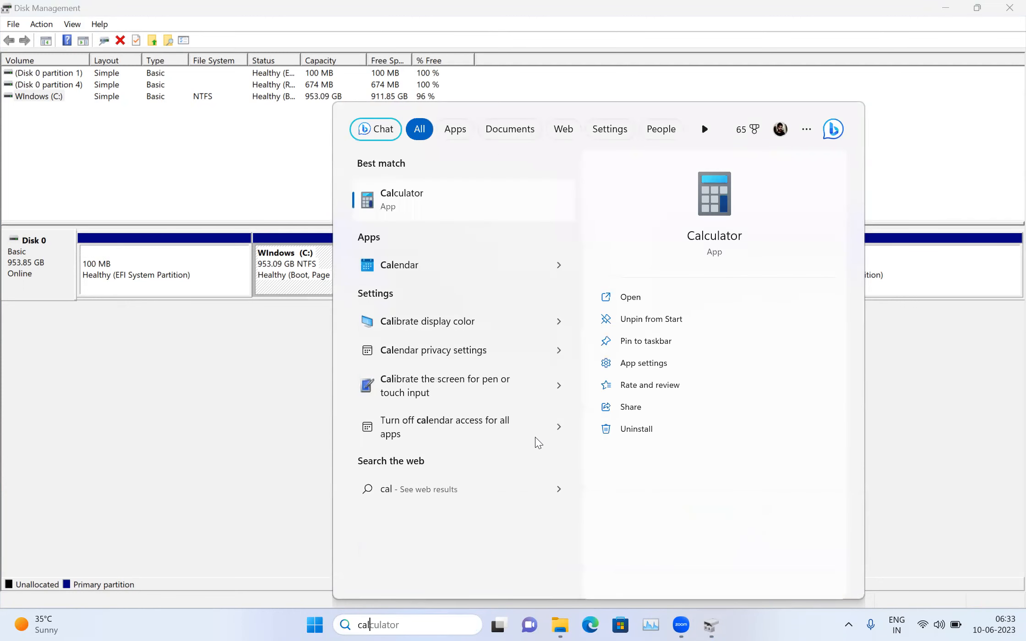
key(Return)
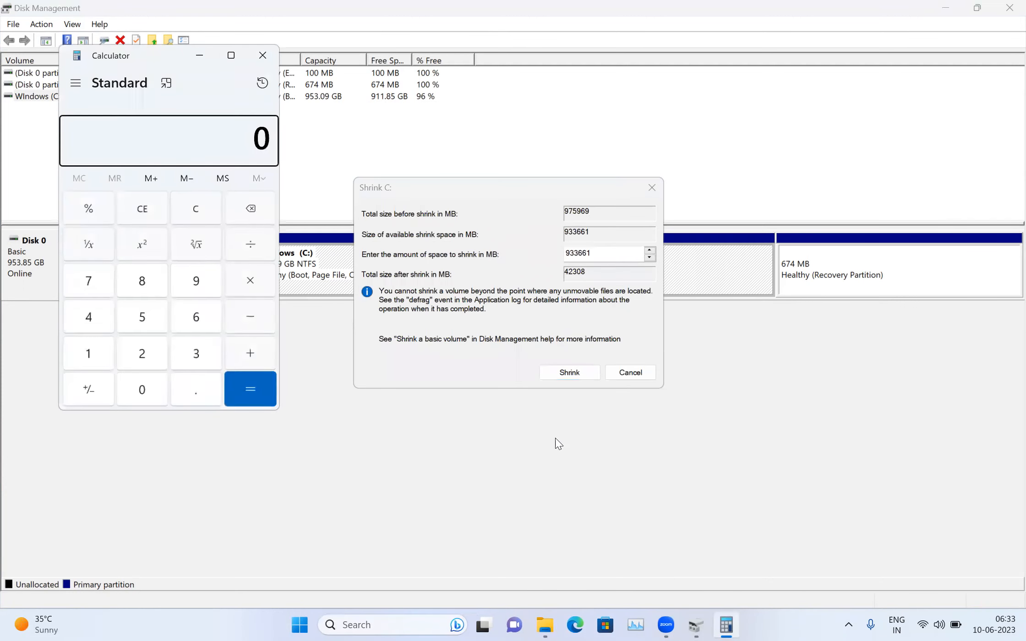
double_click(261, 137)
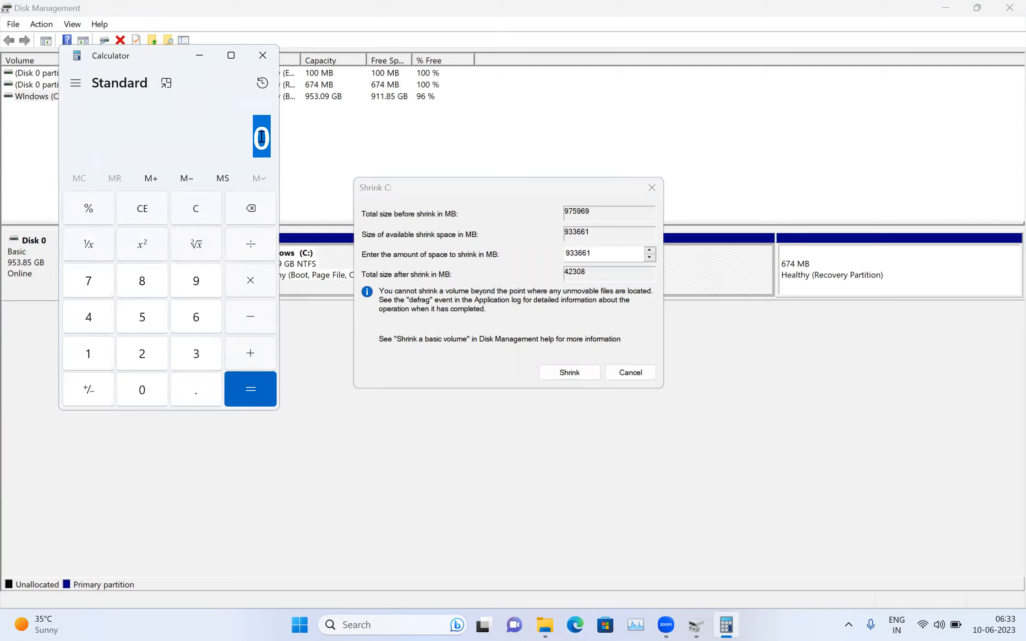
text(250)
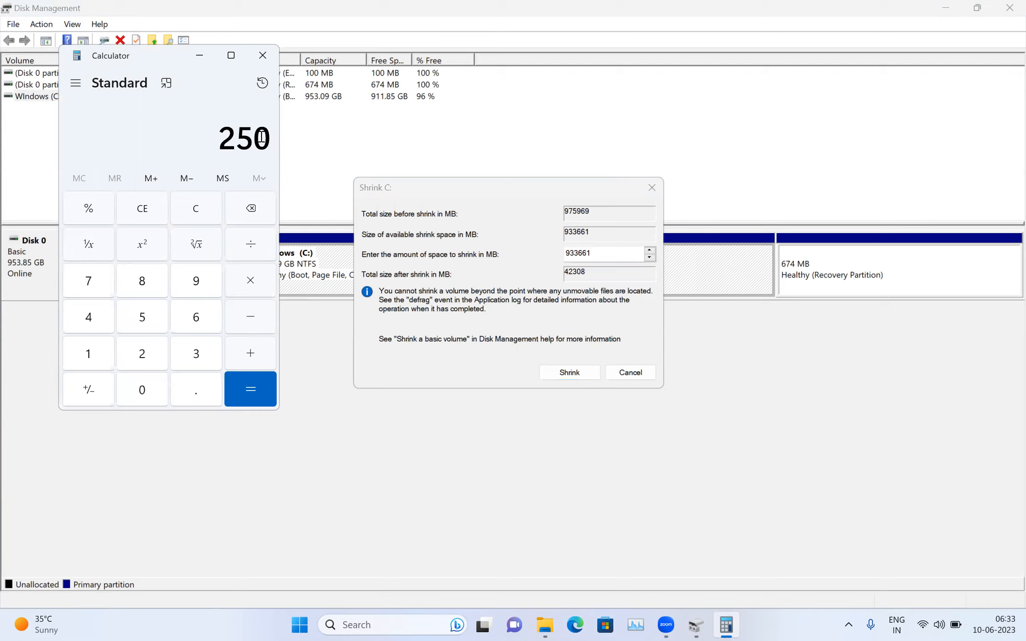
key(asterisk)
text(1,02)
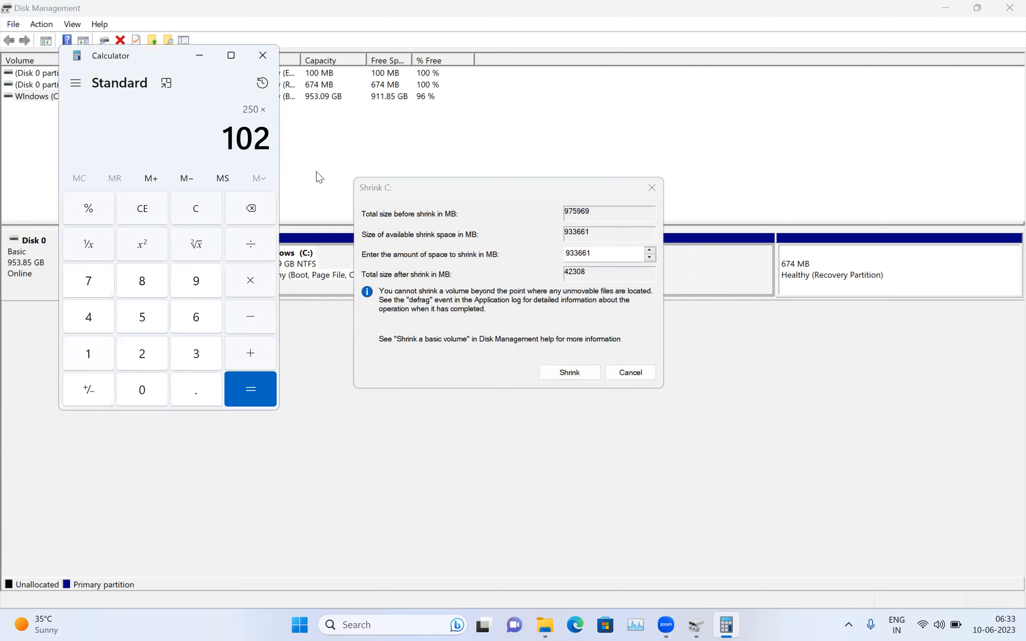
text(4)
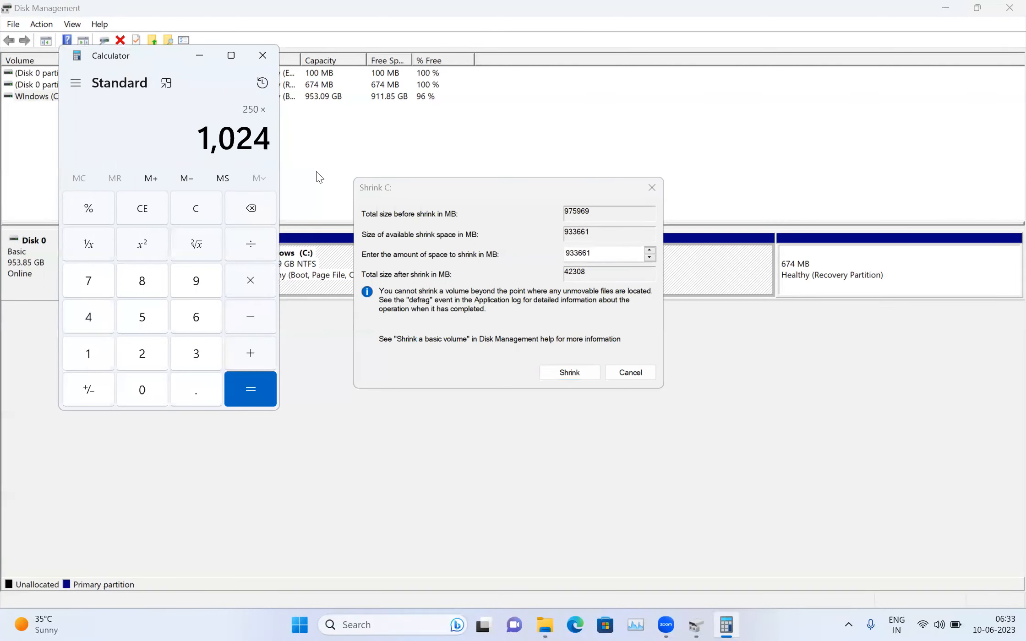
key(Return)
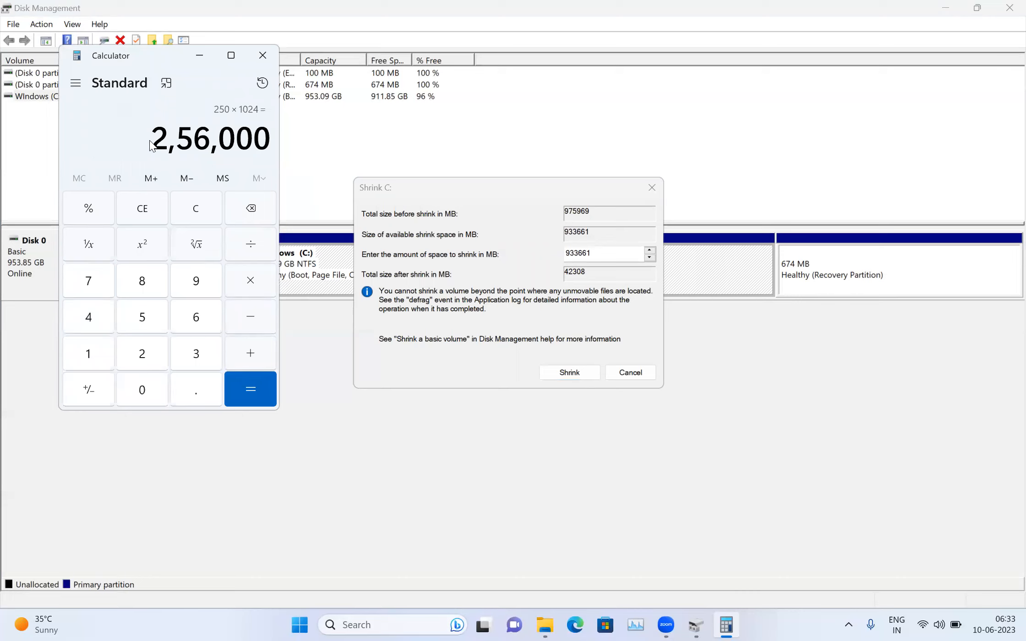
drag(156, 138, 259, 137)
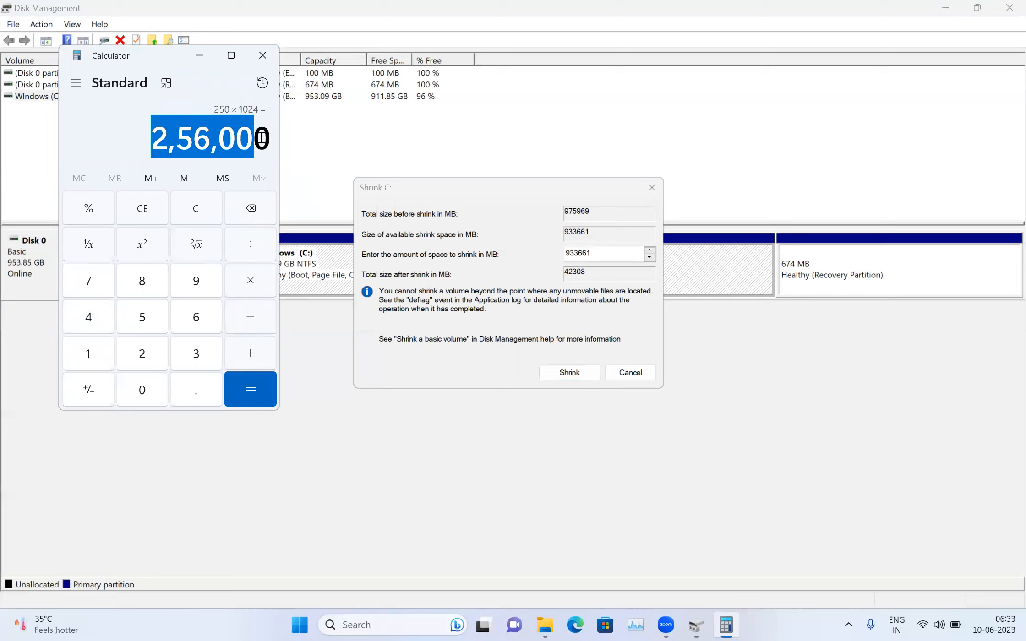
click(220, 113)
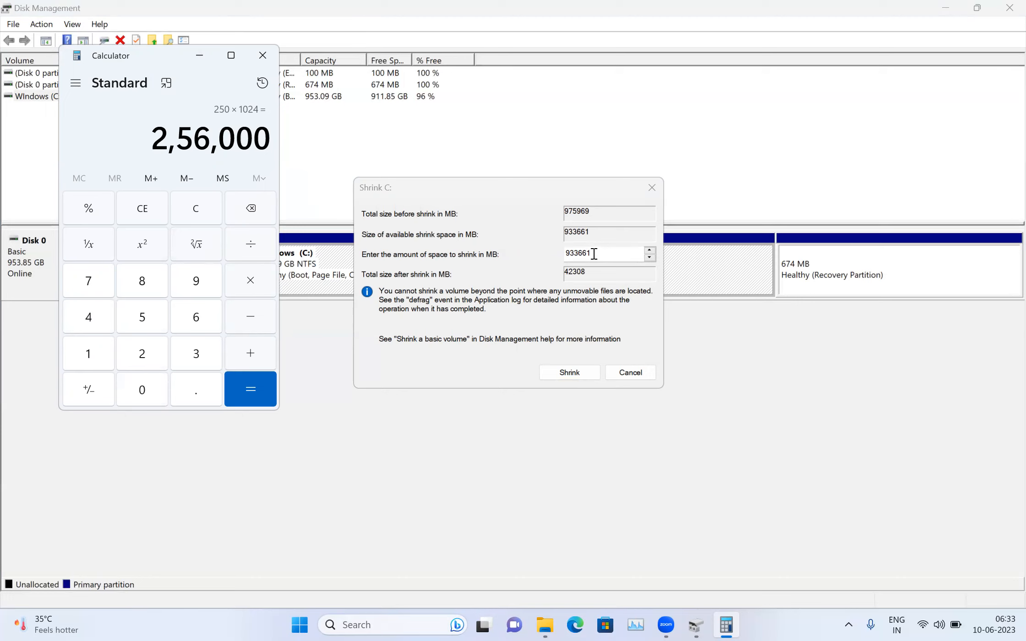
Set the amount of space to shrink to 256000 MB and shrink the C: volume.
click(529, 258)
text(2)
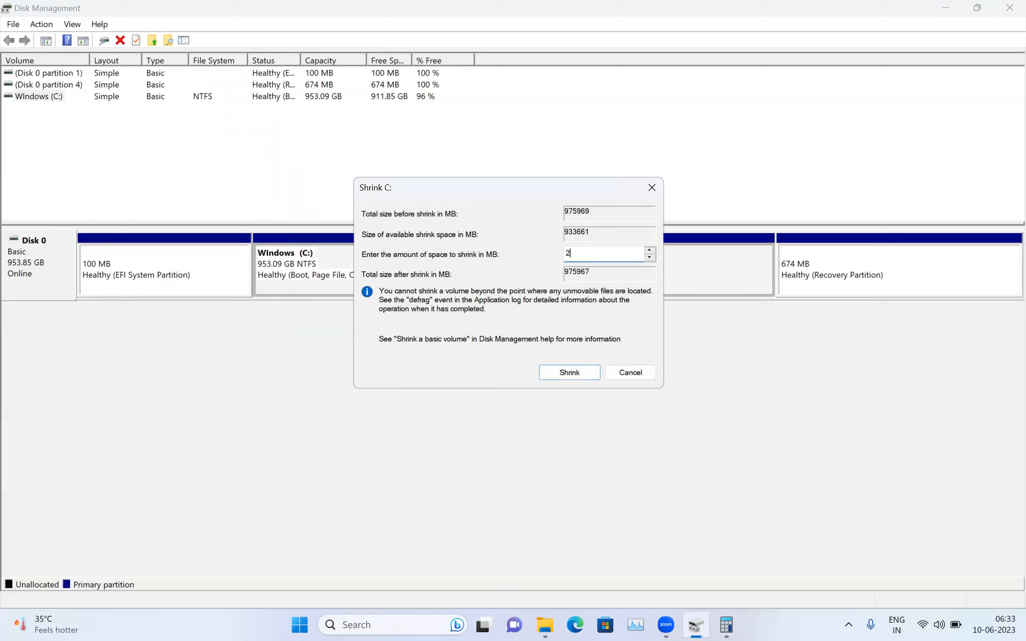
text(56000)
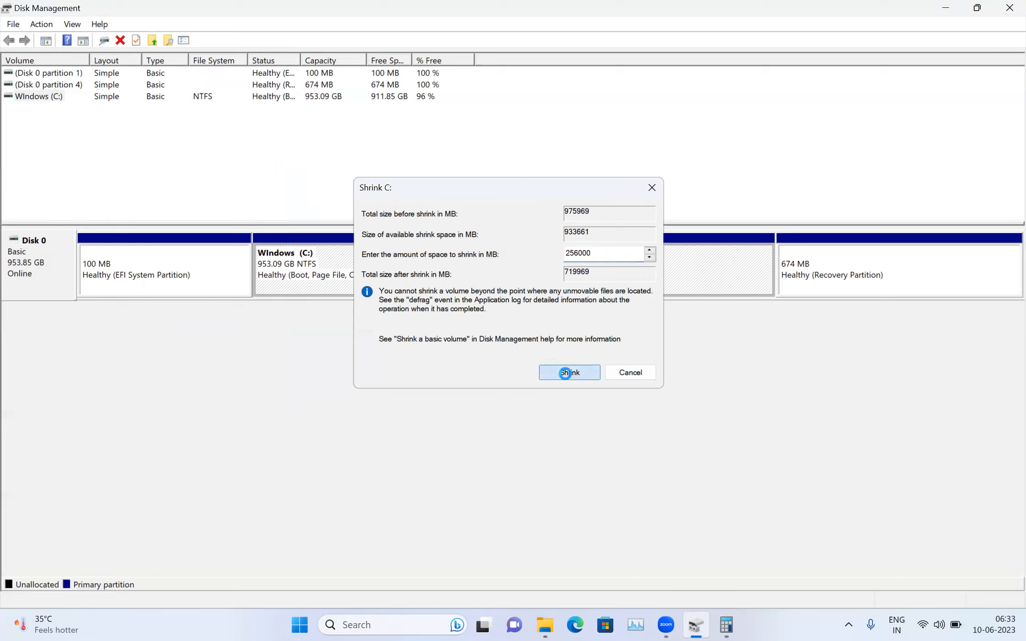
click(566, 373)
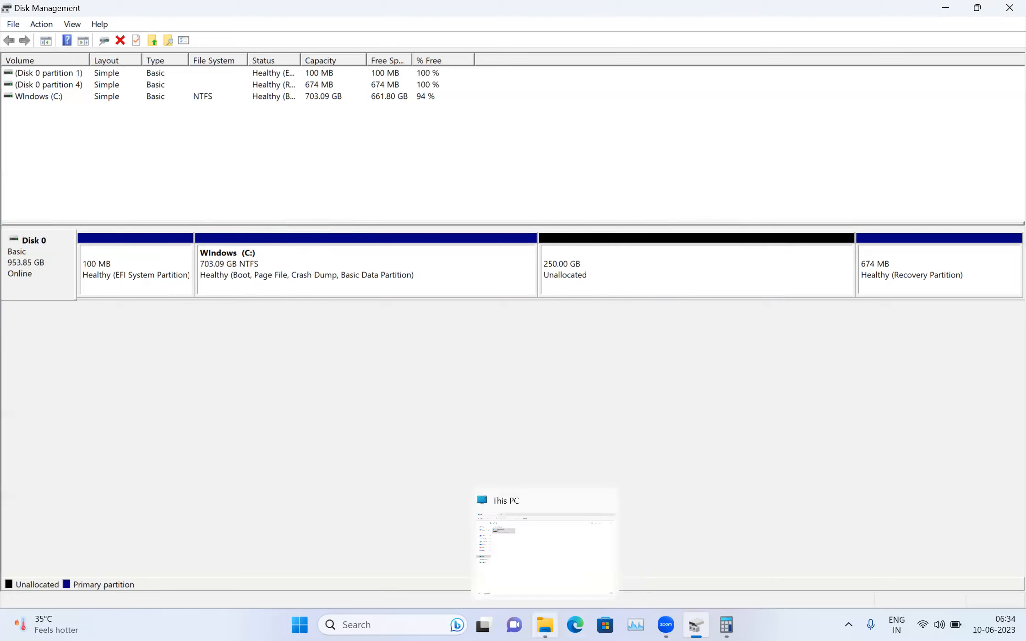
Refresh This PC in File Explorer to check the C: drive's capacity, and return to Disk Management.
click(545, 623)
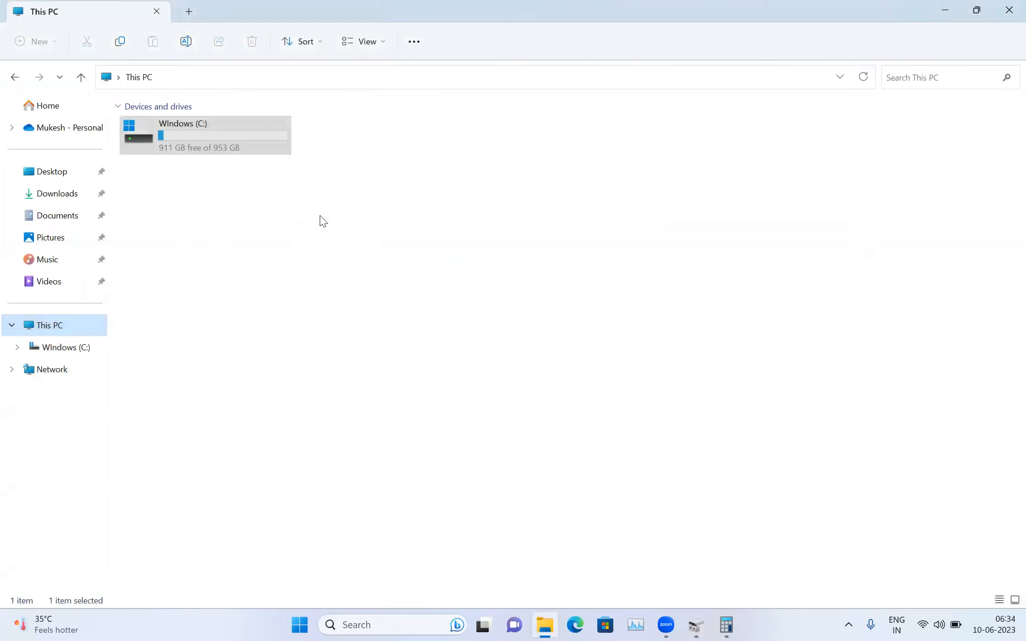
click(862, 78)
mouse_move(697, 625)
click(674, 551)
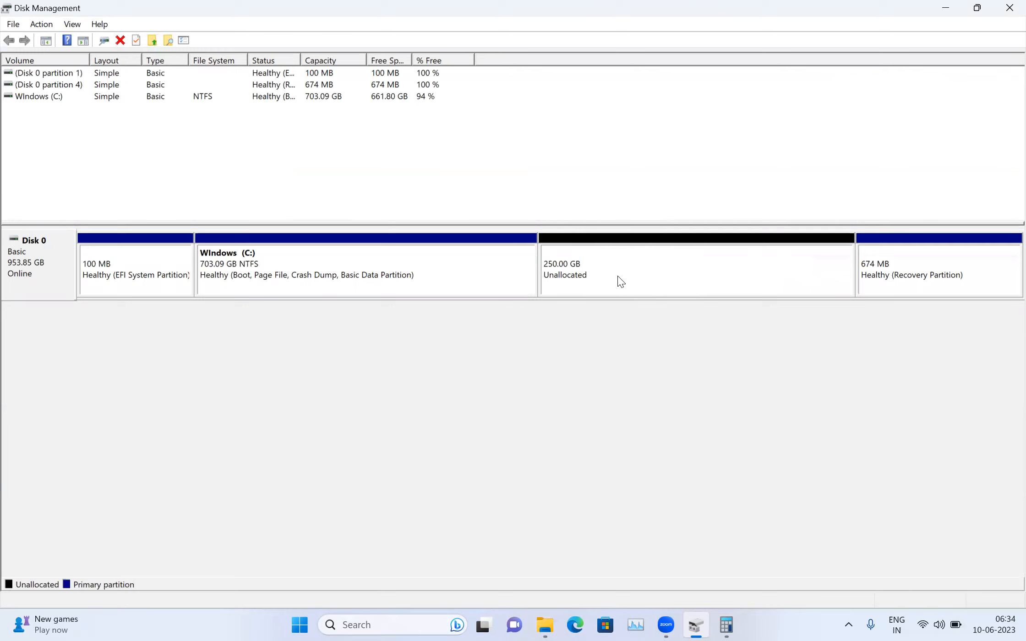
Start a new simple volume in the unallocated space on Disk 0, accepting a volume size of 256000 MB.
click(662, 274)
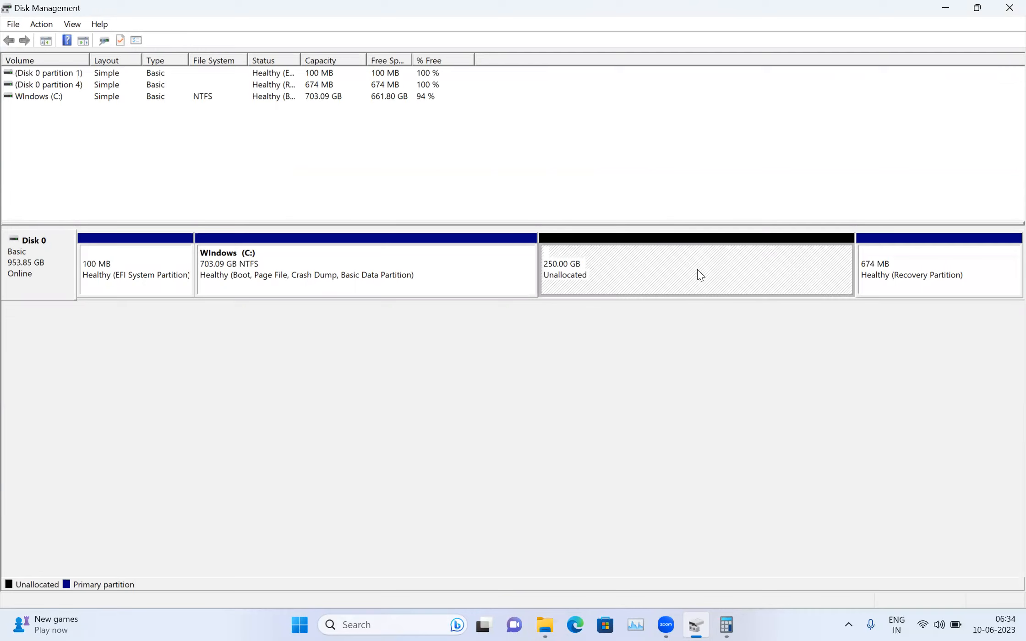
right_click(641, 267)
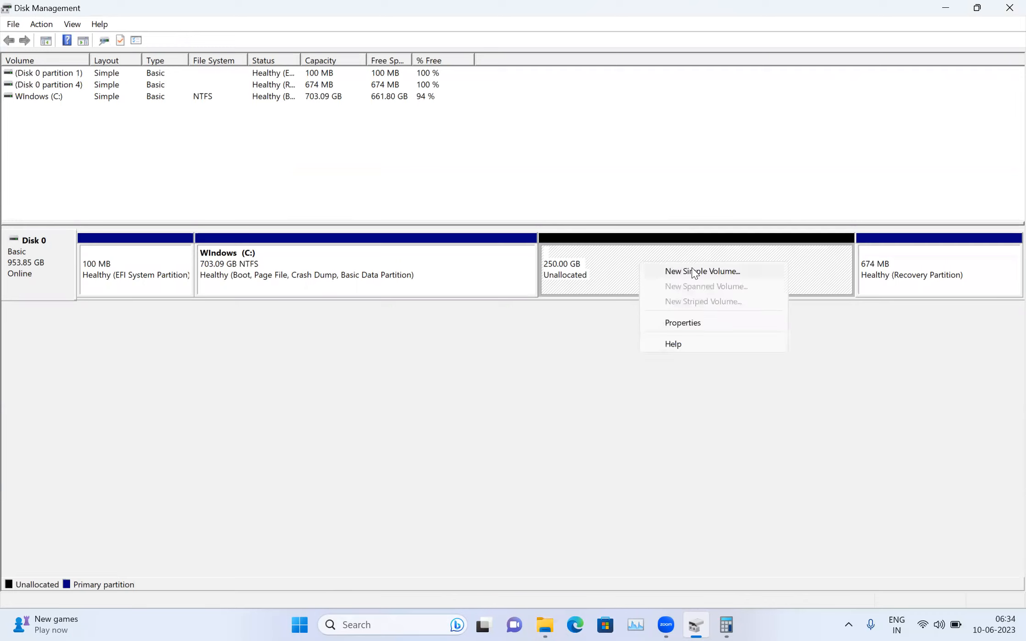
click(742, 271)
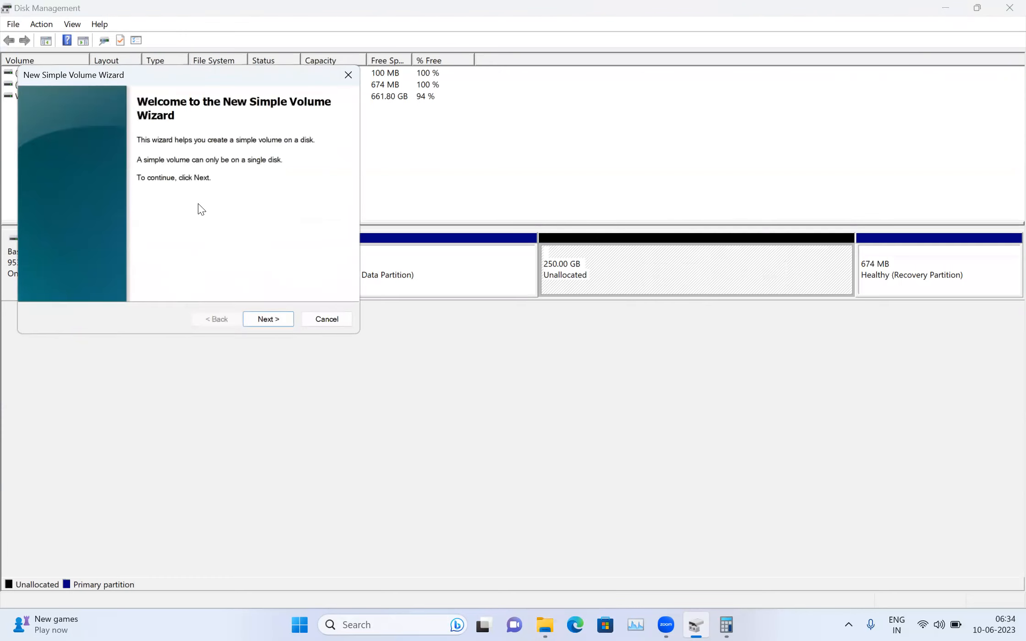
click(274, 319)
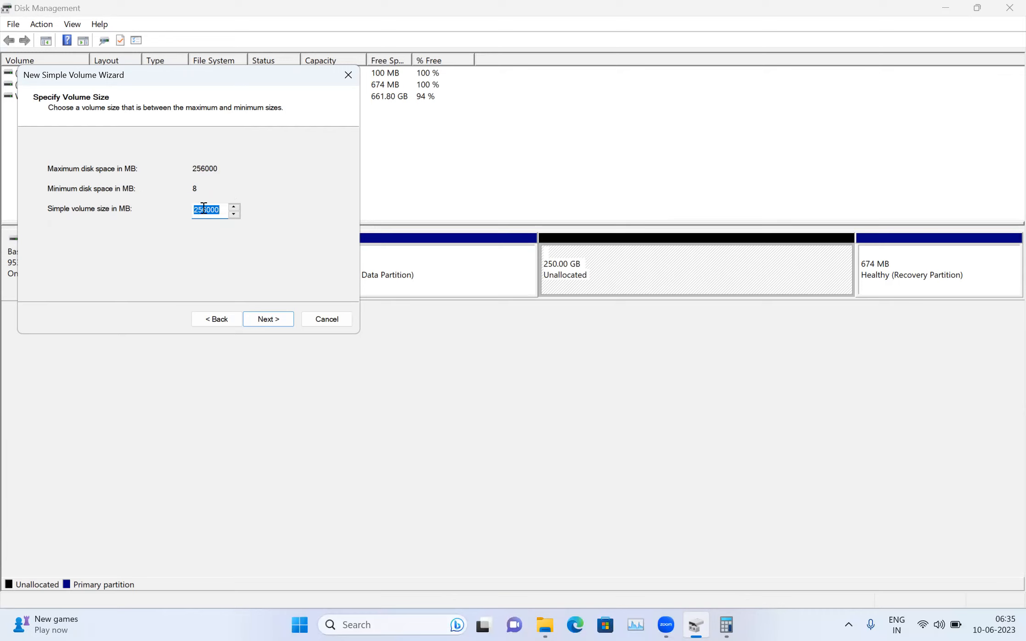
click(277, 323)
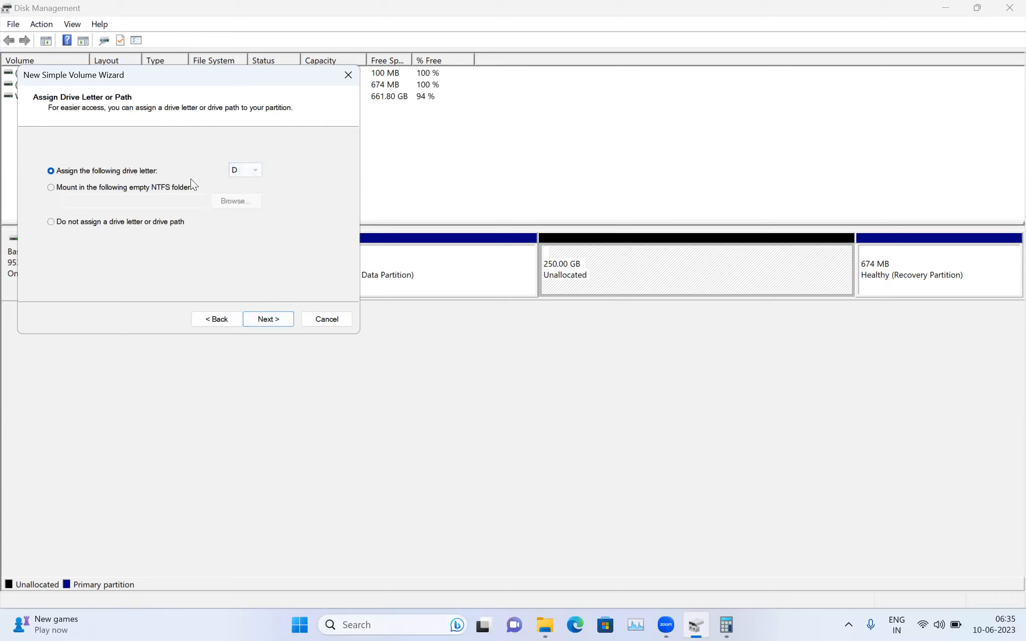
Assign drive letter D to the new simple volume and continue to the format settings.
click(254, 173)
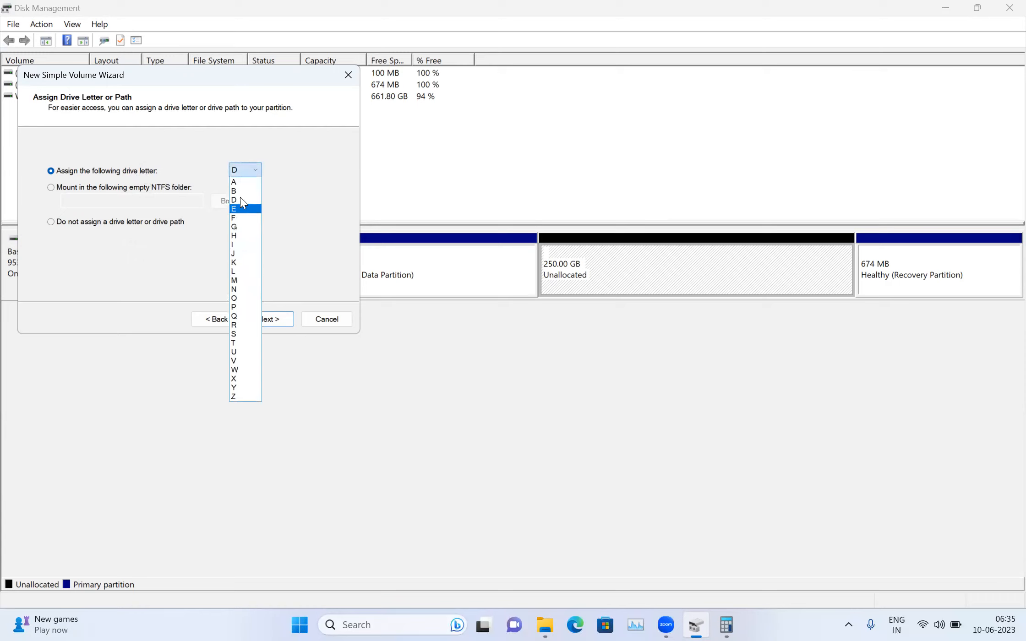
click(207, 71)
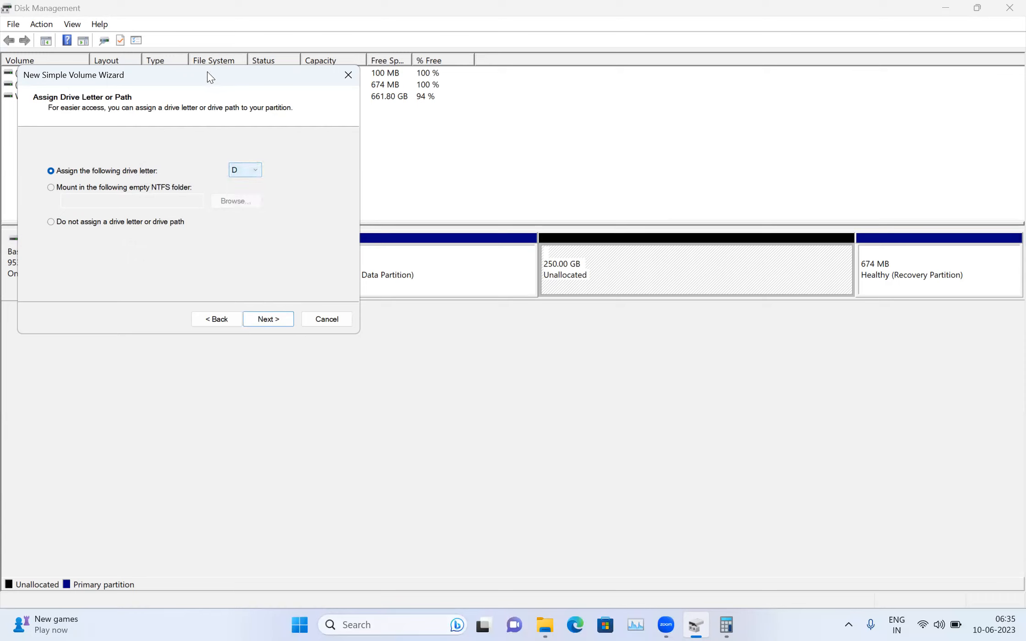
drag(197, 74, 647, 89)
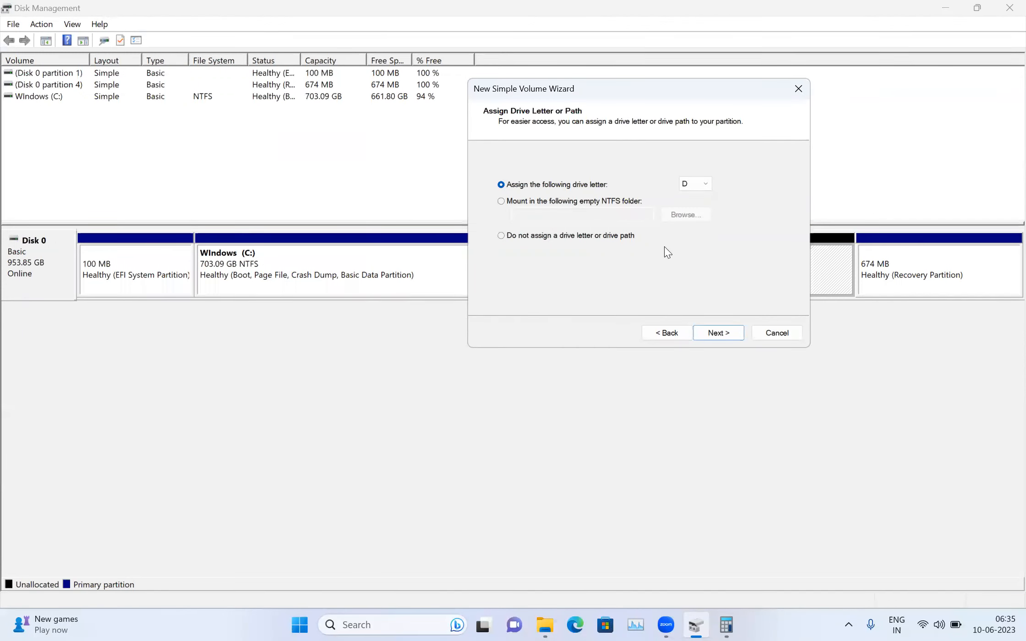
click(703, 185)
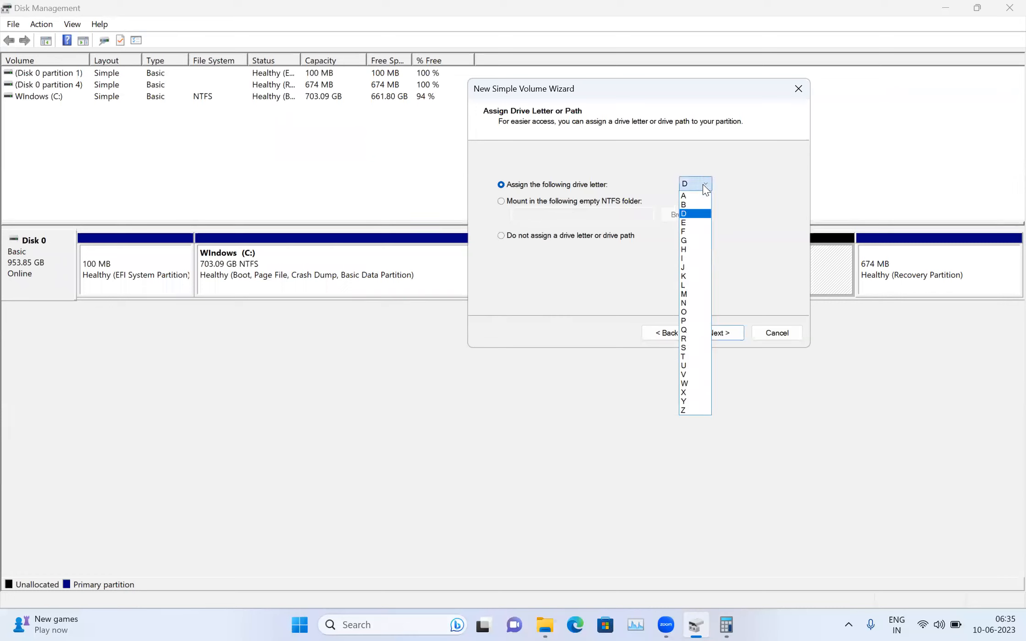
click(694, 213)
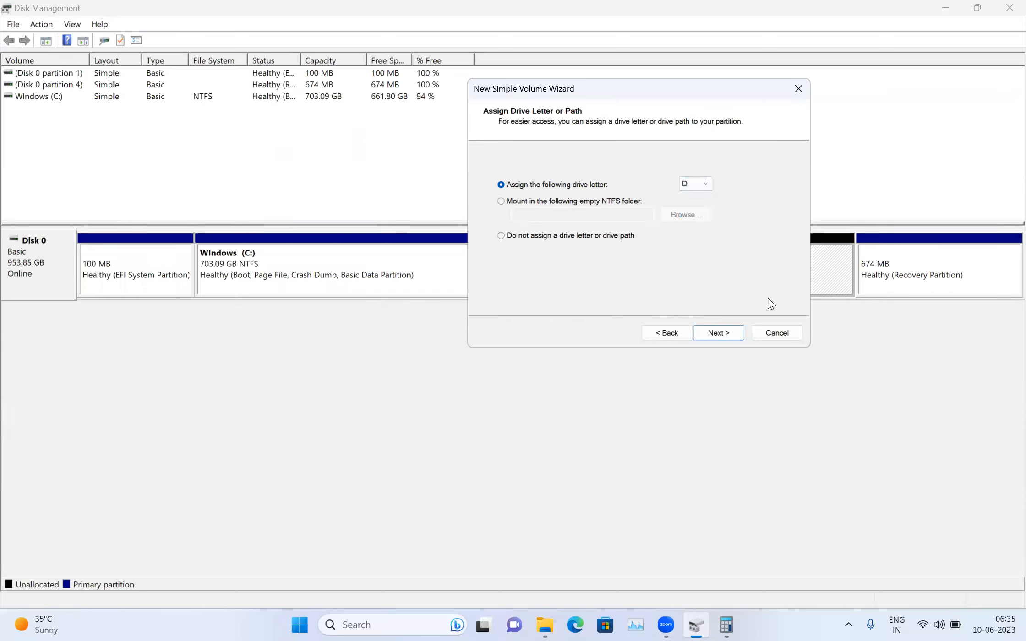
click(725, 342)
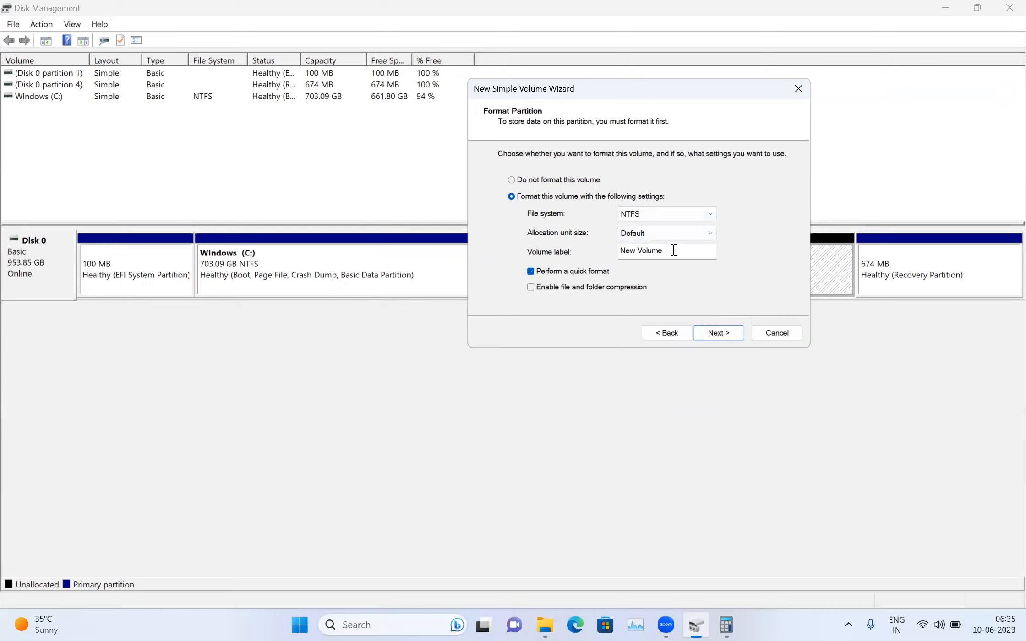
Set the volume label to Files, keeping NTFS, default allocation unit size and quick format, and finish creating the volume.
drag(675, 252, 612, 247)
text(Files)
click(732, 336)
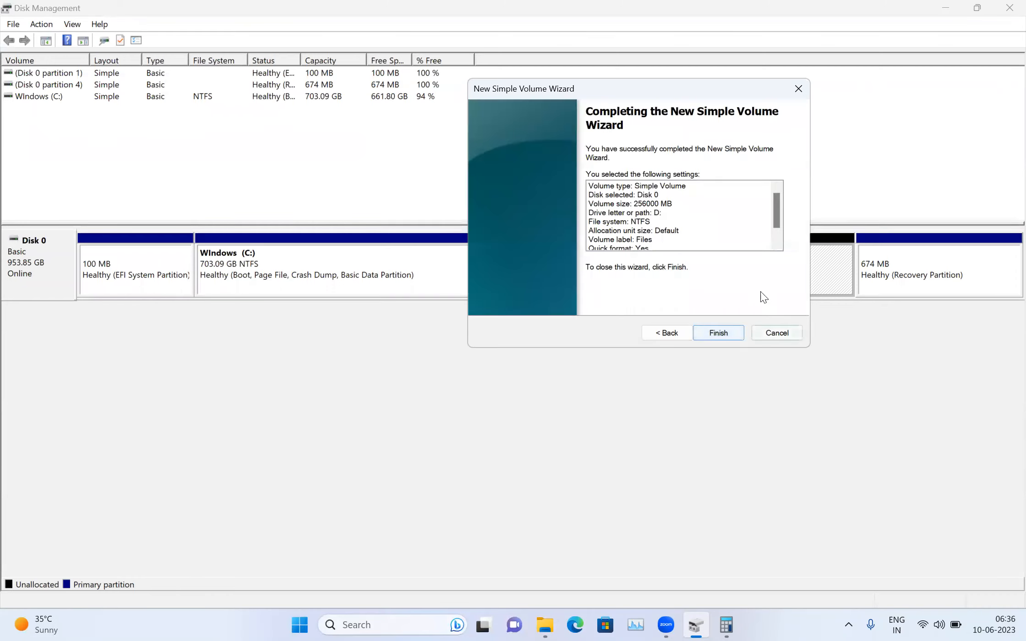
click(725, 331)
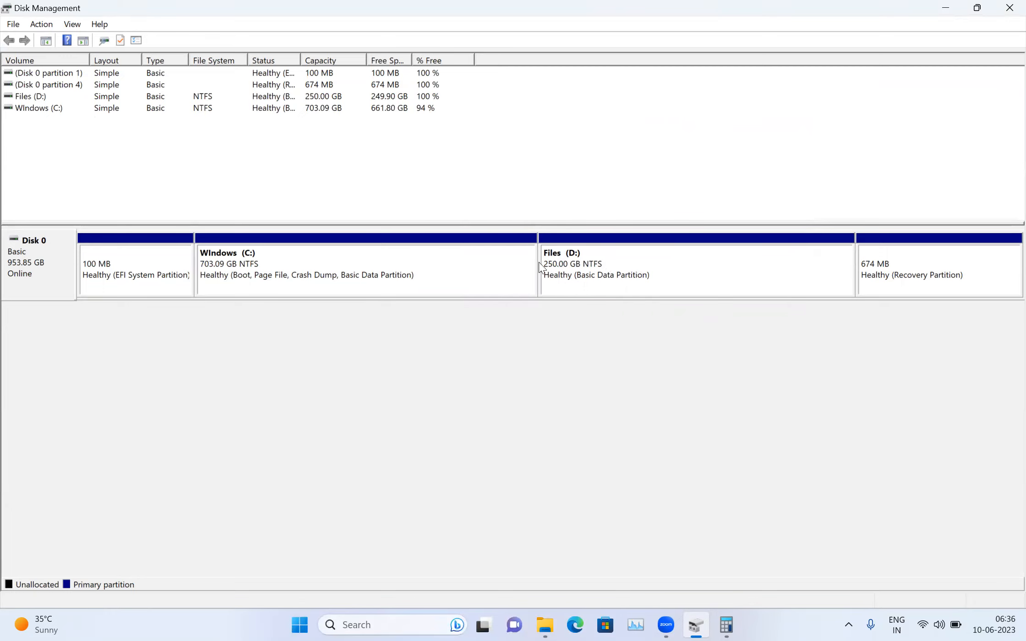
Switch to File Explorer, look inside the new Files (D:) drive, and return to This PC.
click(588, 256)
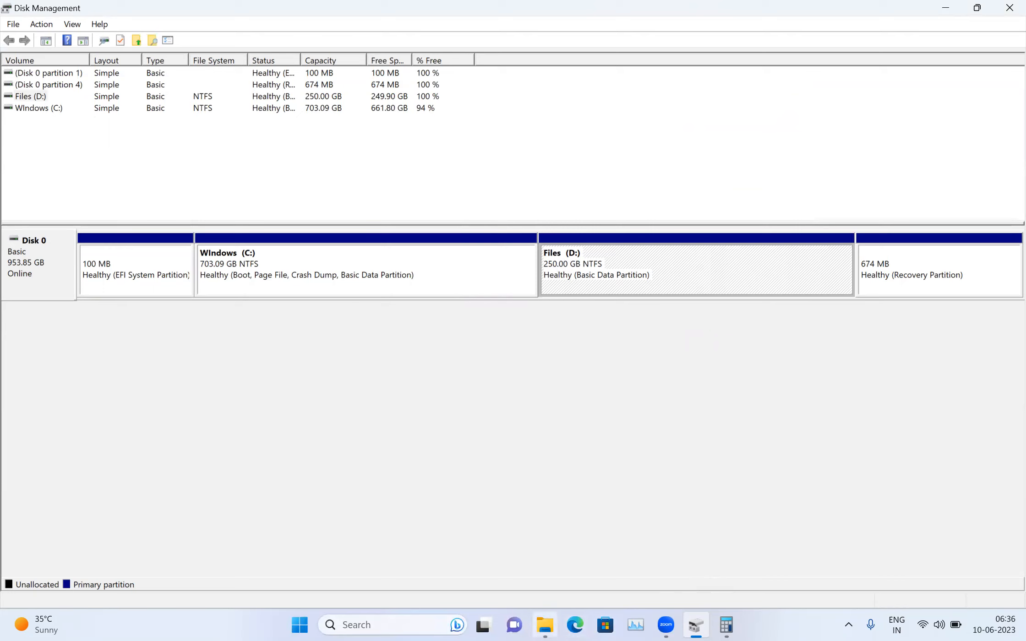
click(545, 624)
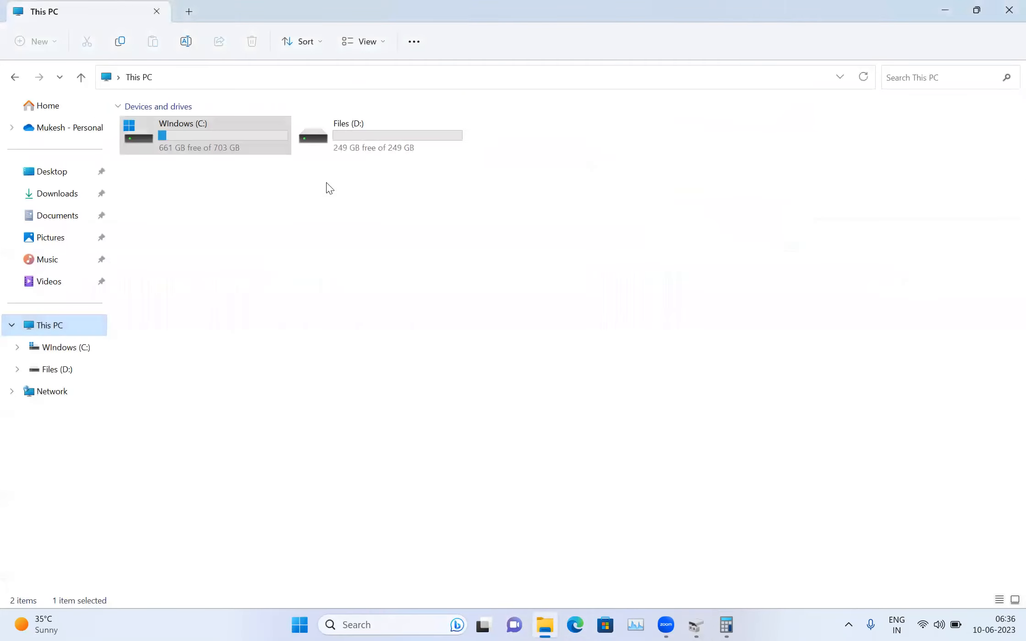
double_click(374, 135)
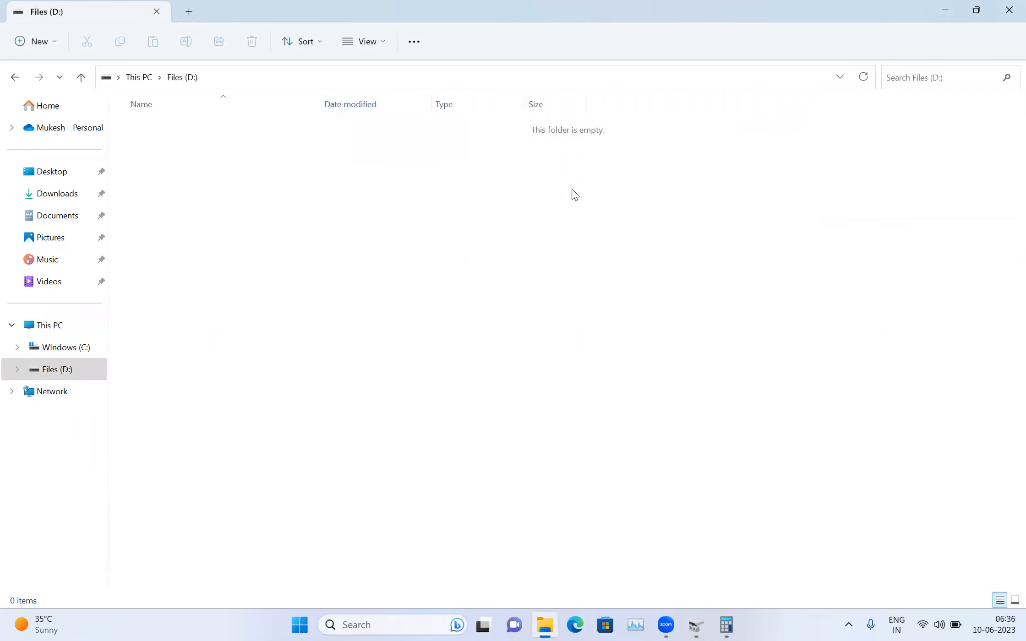
click(140, 79)
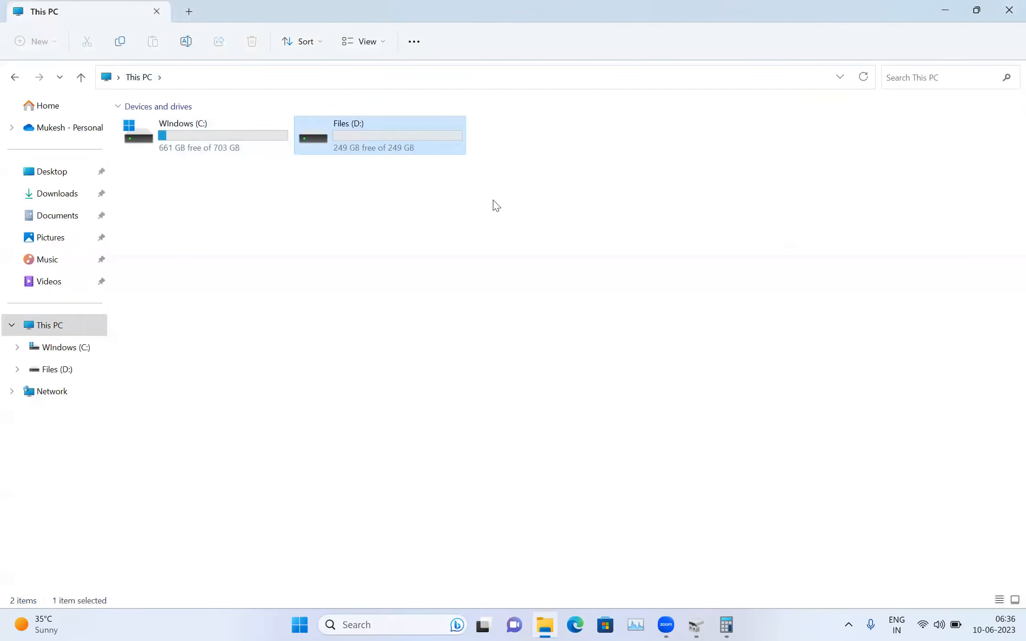